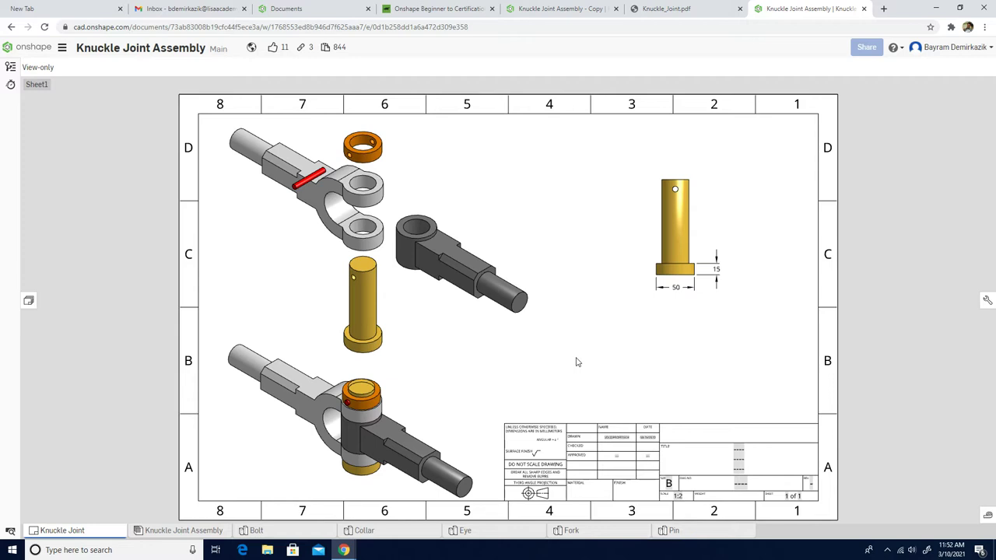
Make an editable copy of the view-only document with the name "Knuckle Joint Assembly".
left_click(162, 534)
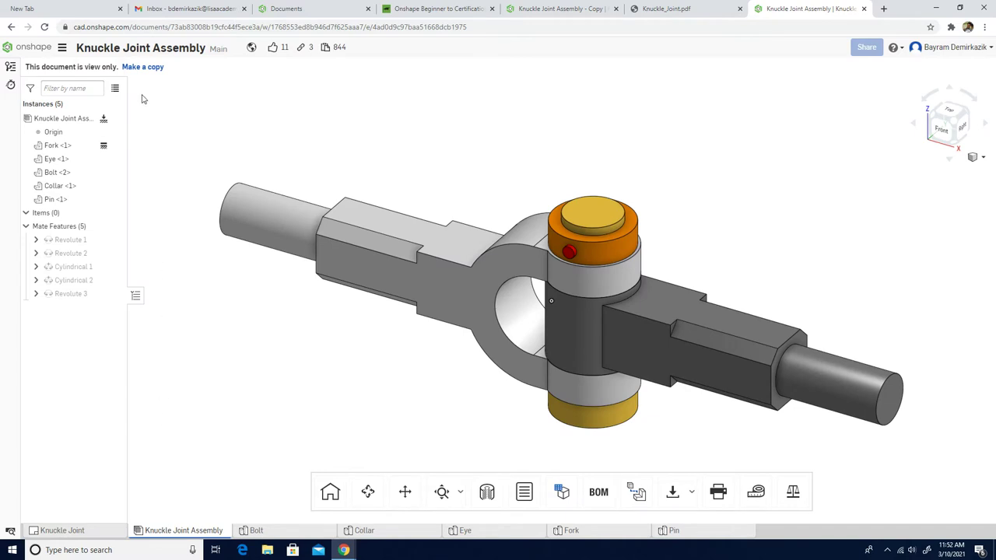
left_click(71, 530)
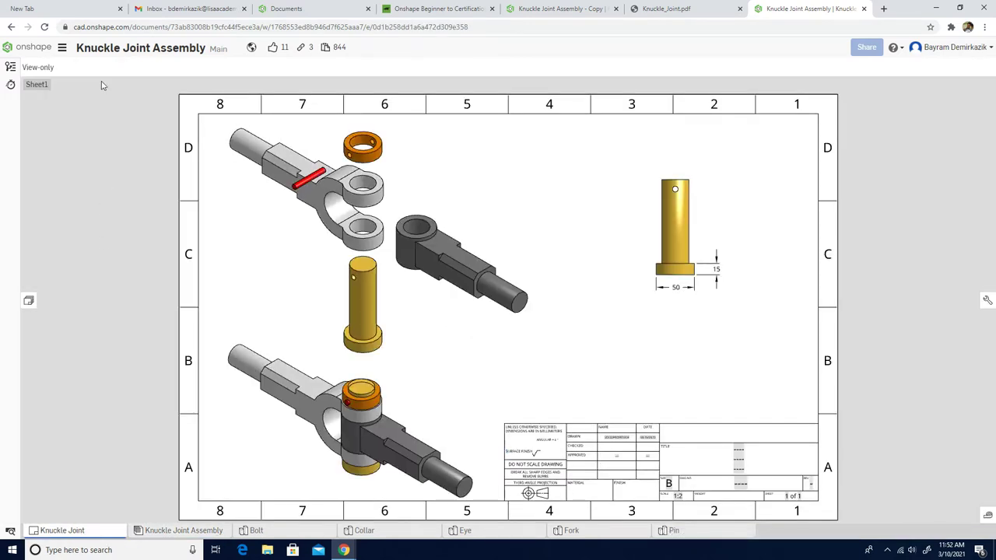
left_click(200, 530)
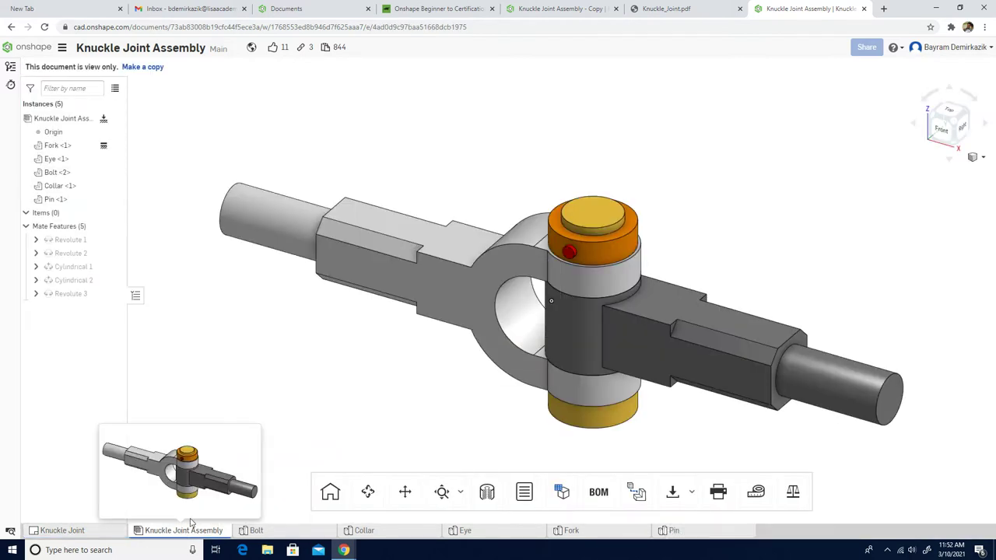
left_click(142, 67)
left_click(474, 104)
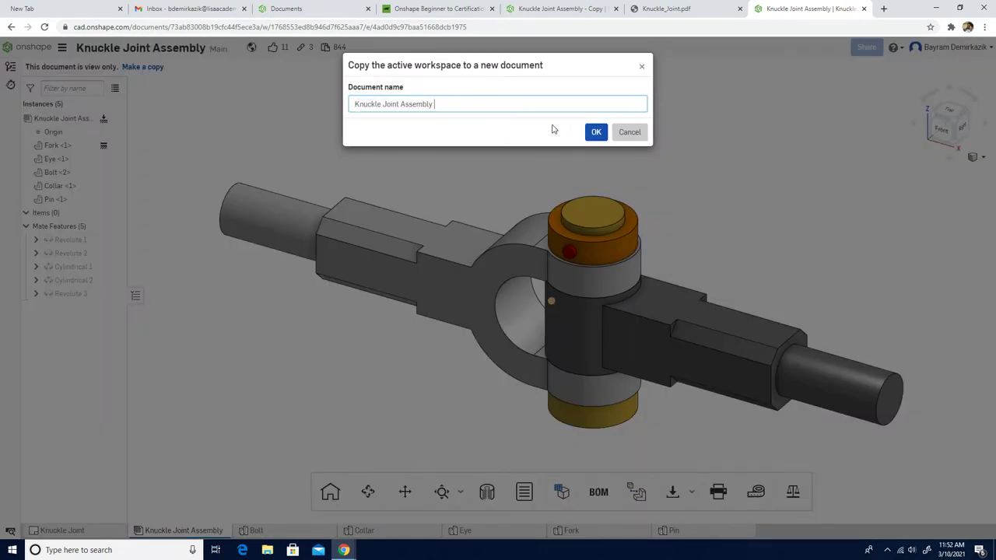
left_click(593, 133)
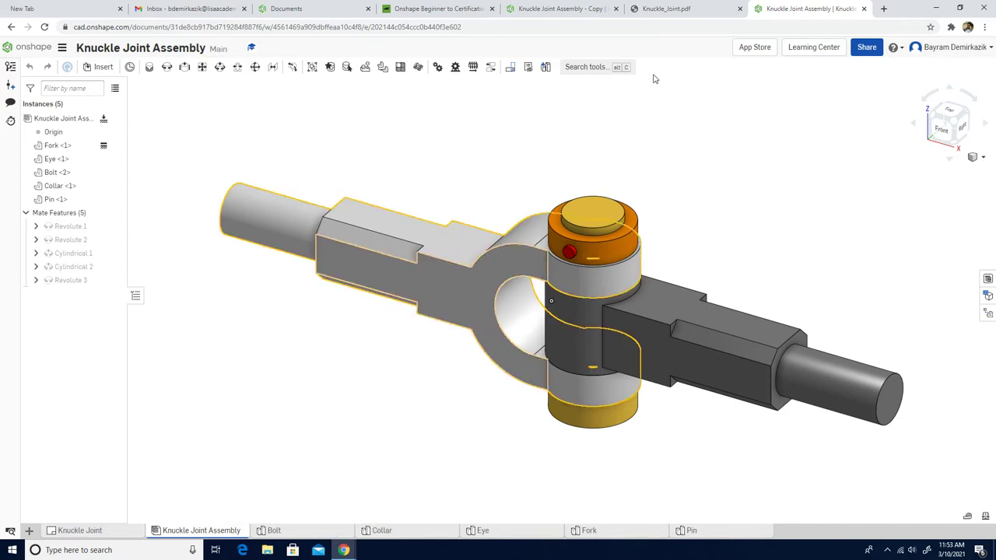
Consult the final result in Knuckle_Joint.pdf and reorder the assembly's bill of materials to Bolt, Collar, Eye, Fork, Pin.
left_click(669, 9)
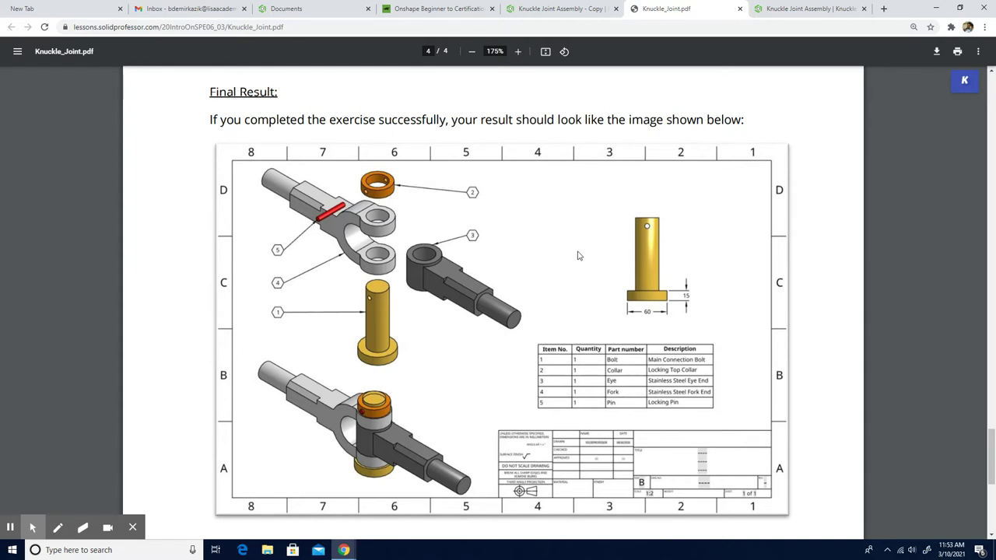
left_click(786, 11)
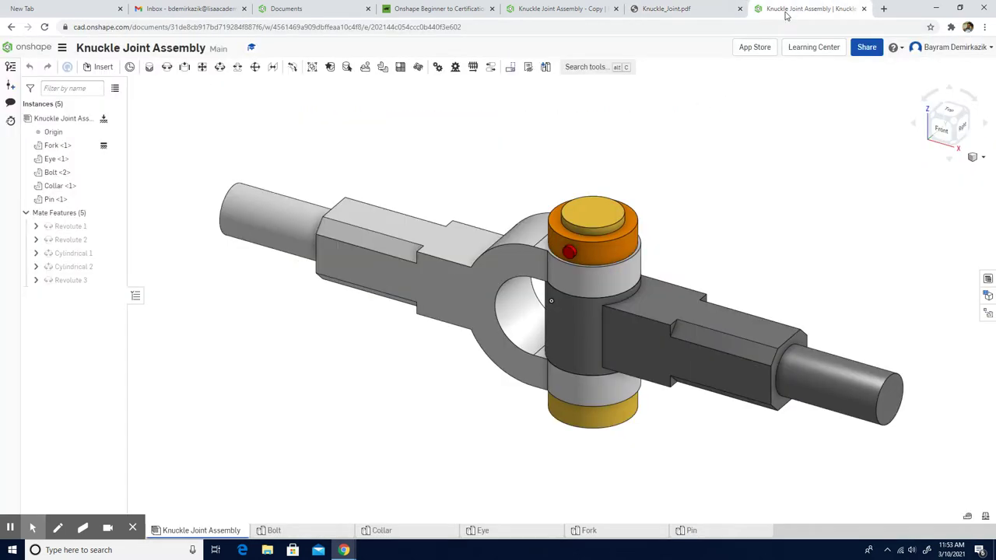
left_click(987, 279)
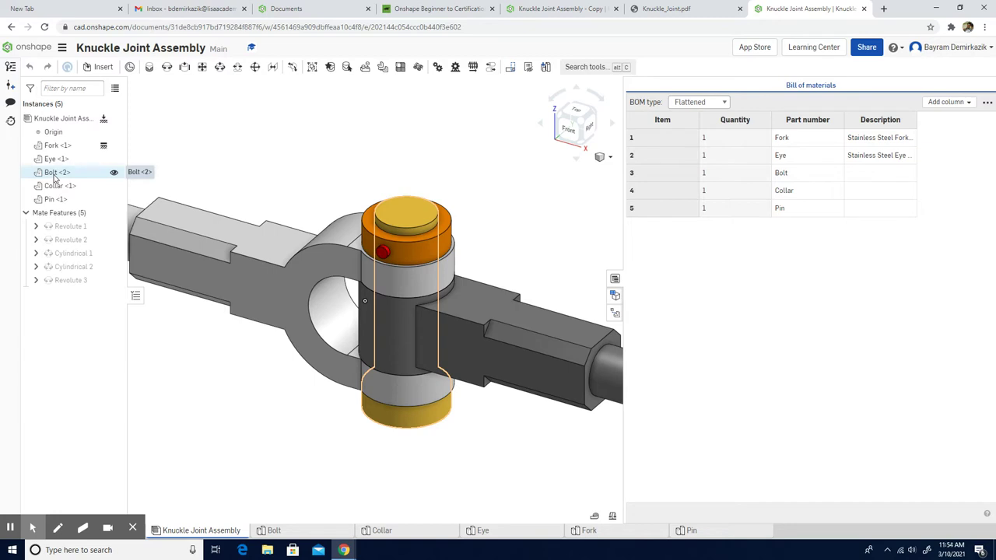
left_click_drag(54, 174, 58, 146)
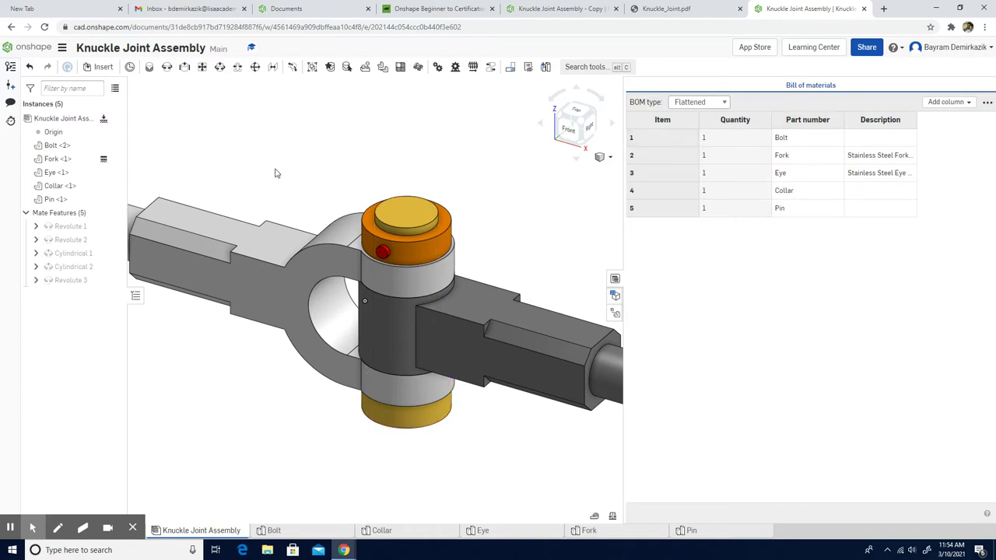
left_click_drag(58, 187, 62, 156)
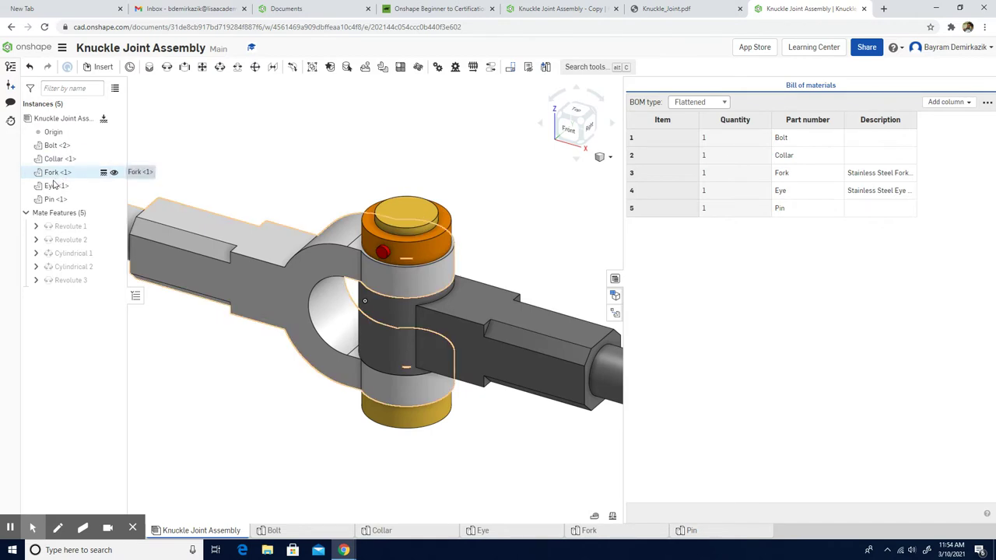
left_click_drag(54, 187, 59, 172)
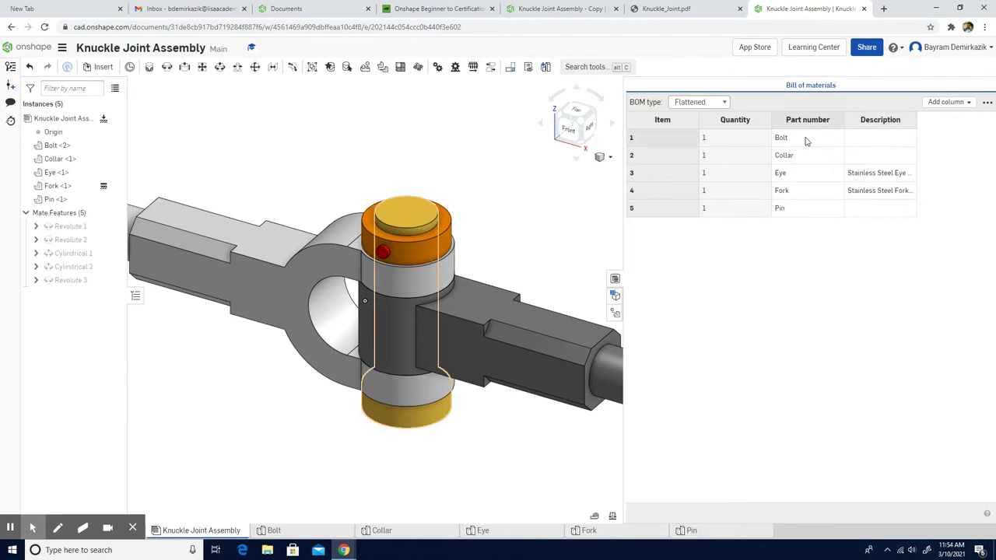
Enter the bill of materials descriptions "Main Connection Bolt" for Bolt, "Locking Top Collar" for Collar and "Locking Pin" for Pin.
left_click(859, 144)
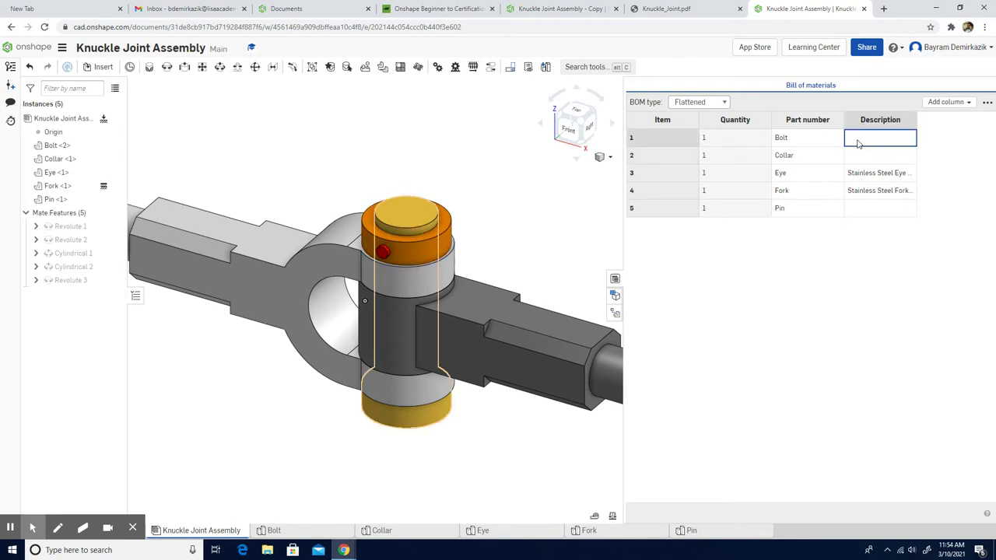
type("Main Connection Bolt")
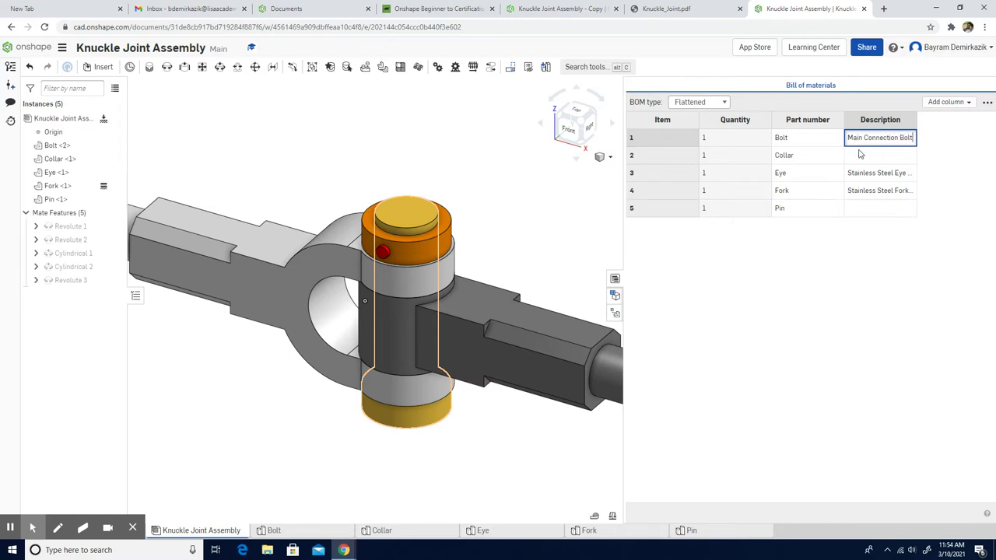
left_click(861, 156)
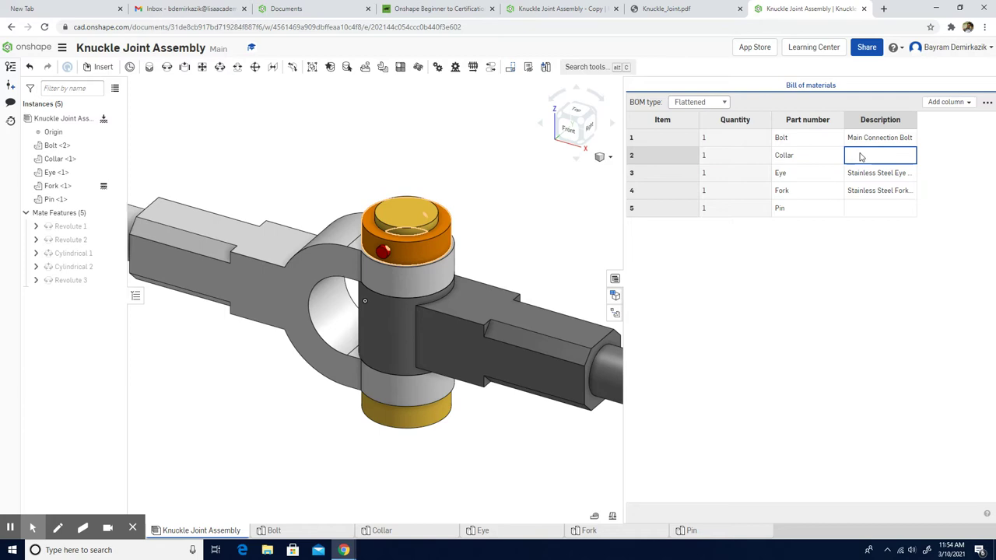
type("Locking Top Collar")
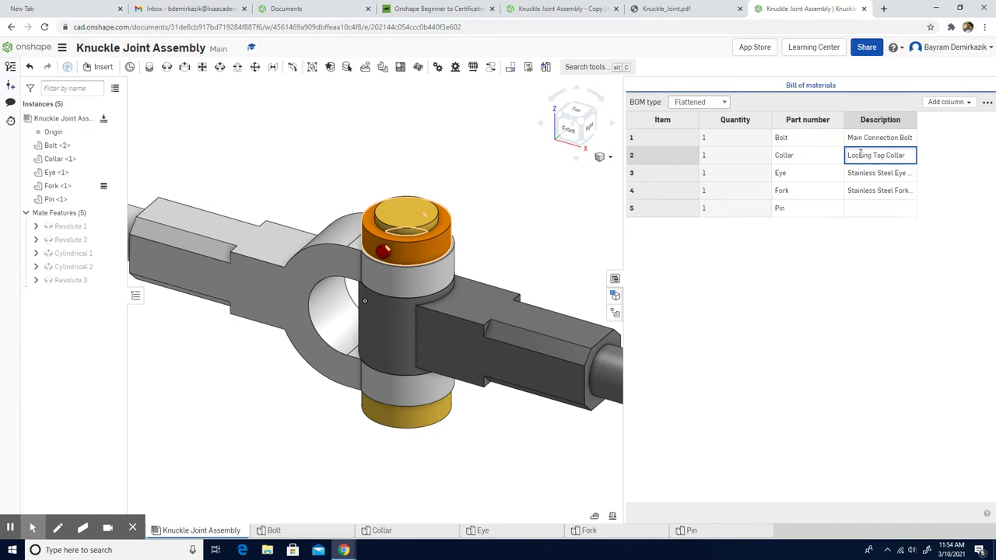
left_click(872, 208)
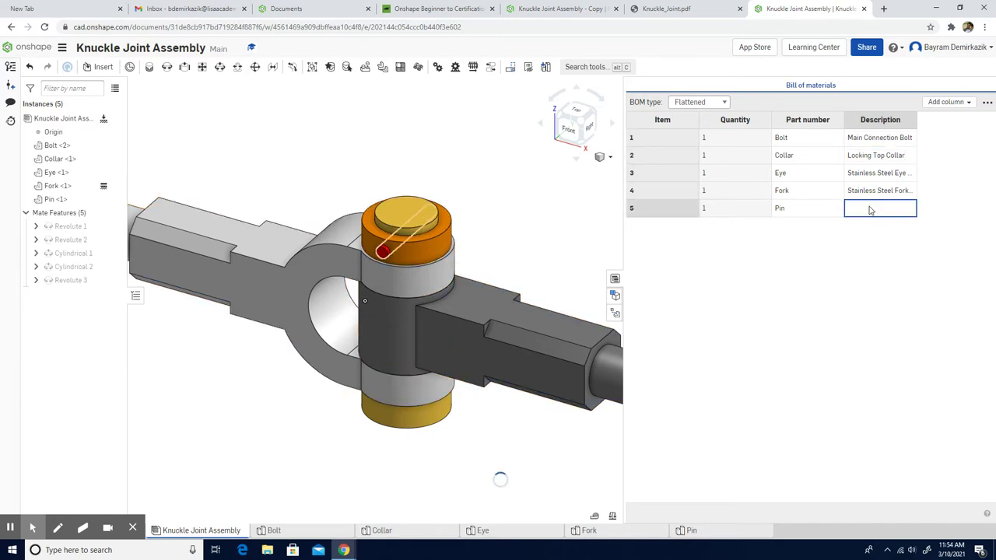
type("Locking Pin")
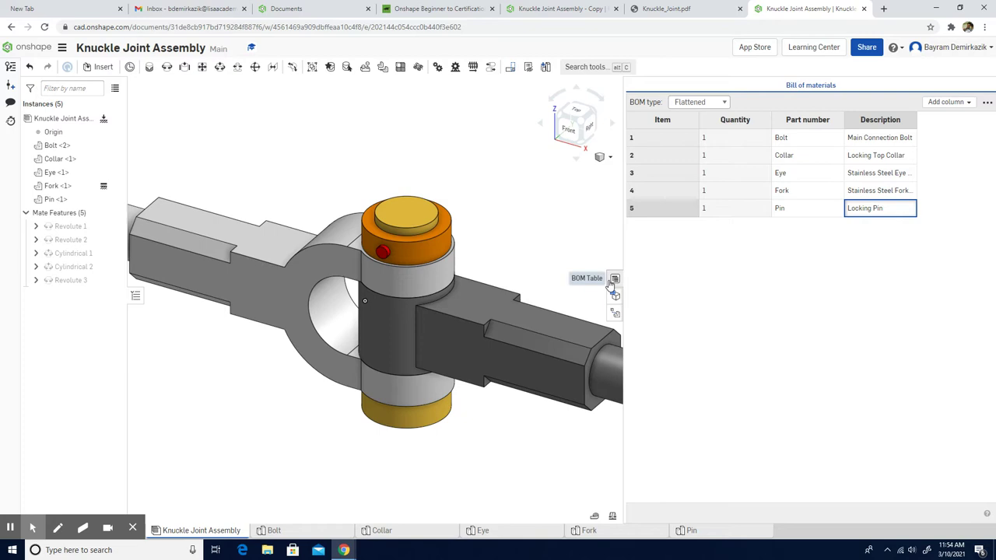
left_click(613, 280)
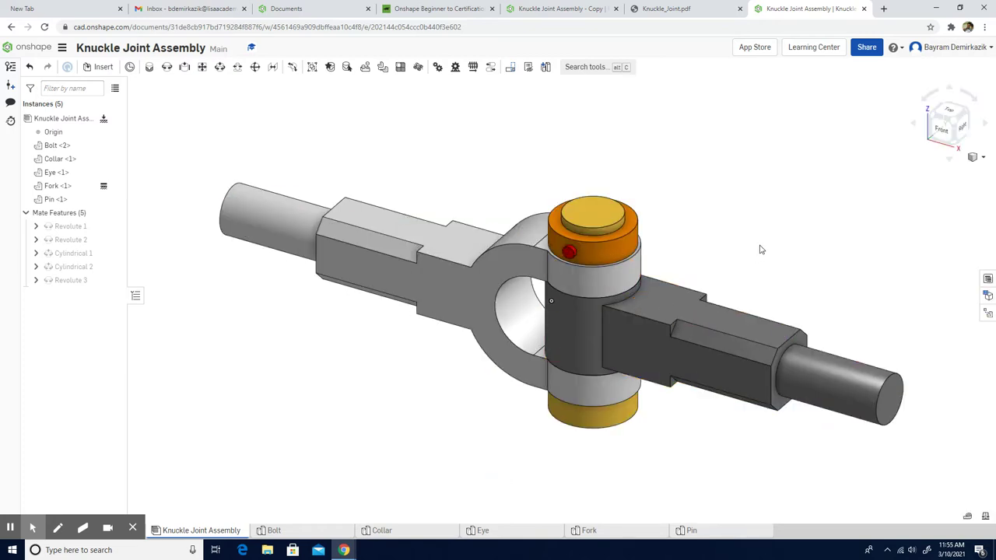
Set the head diameter in Sketch 1 of the Bolt part to 60 mm.
left_click(318, 532)
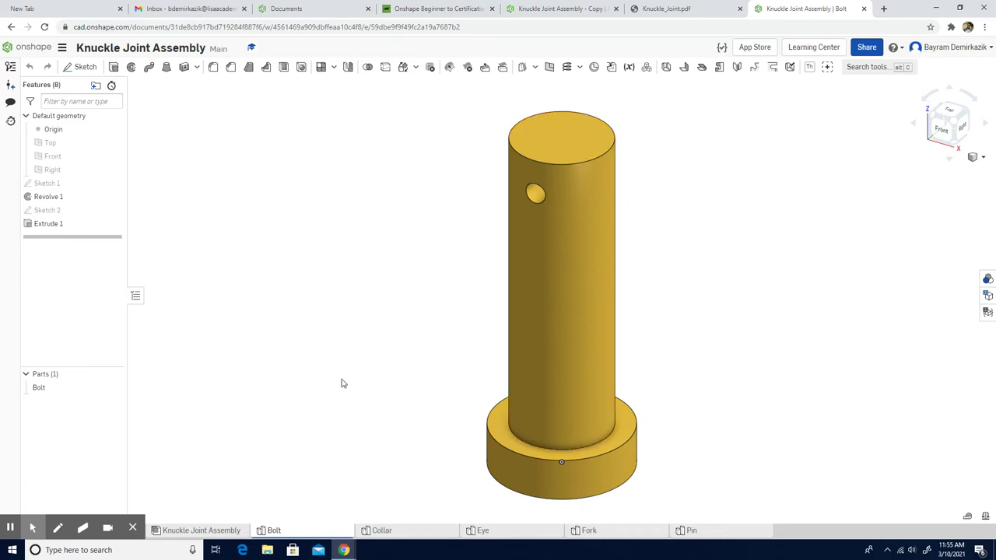
double_click(49, 187)
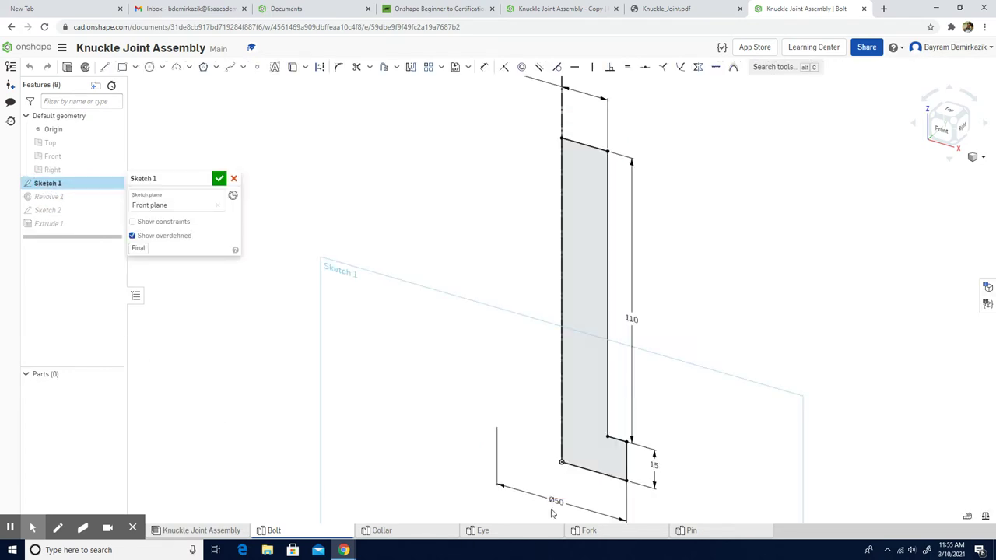
double_click(554, 503)
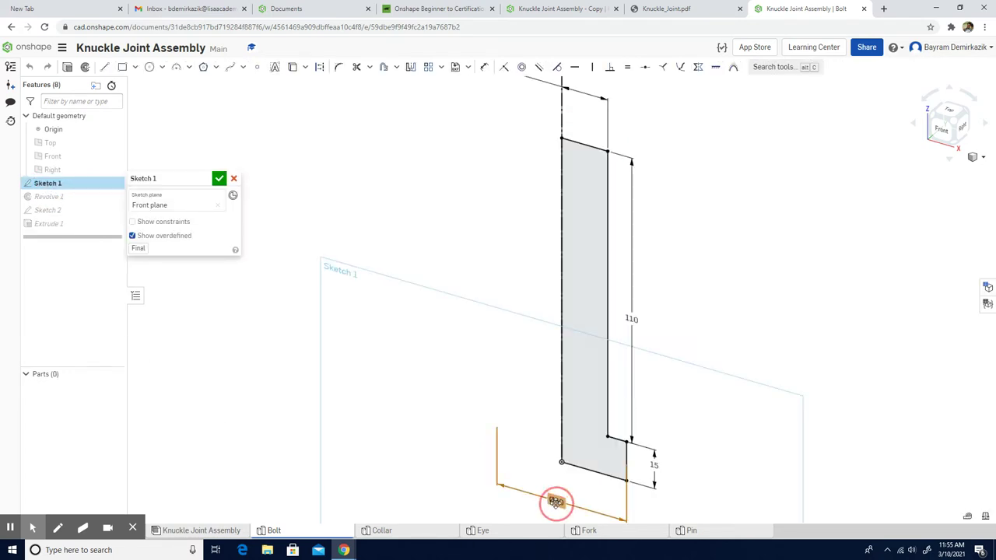
type("6")
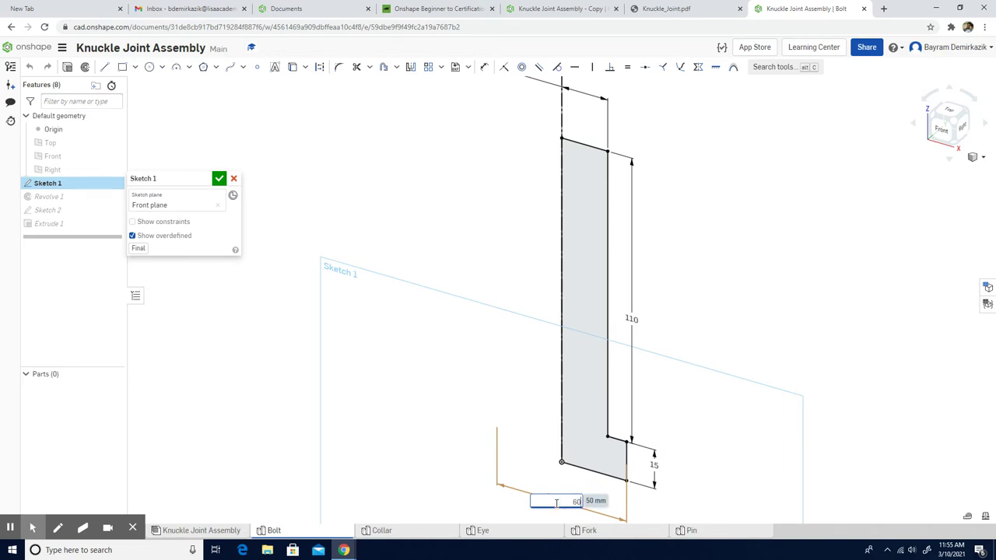
type("0")
key("Return")
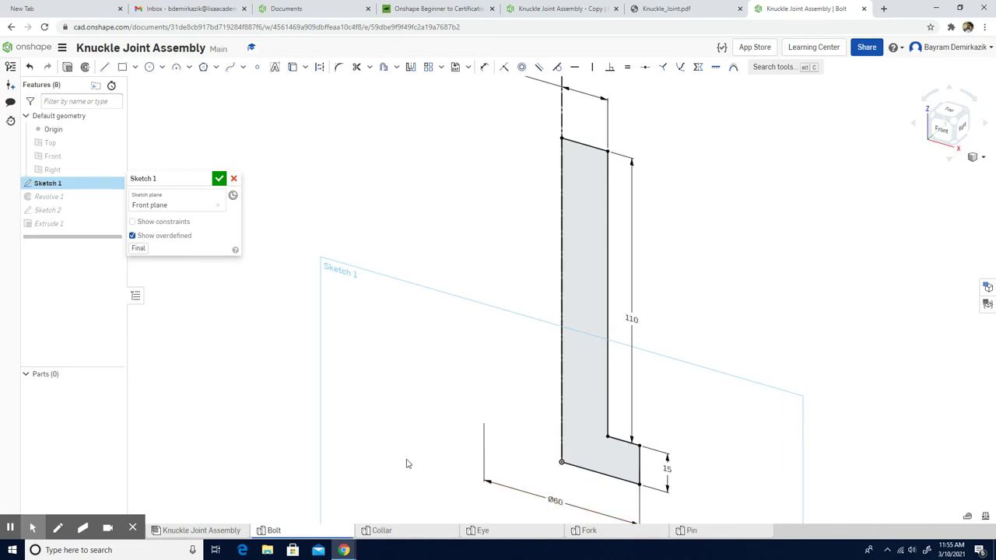
left_click(220, 180)
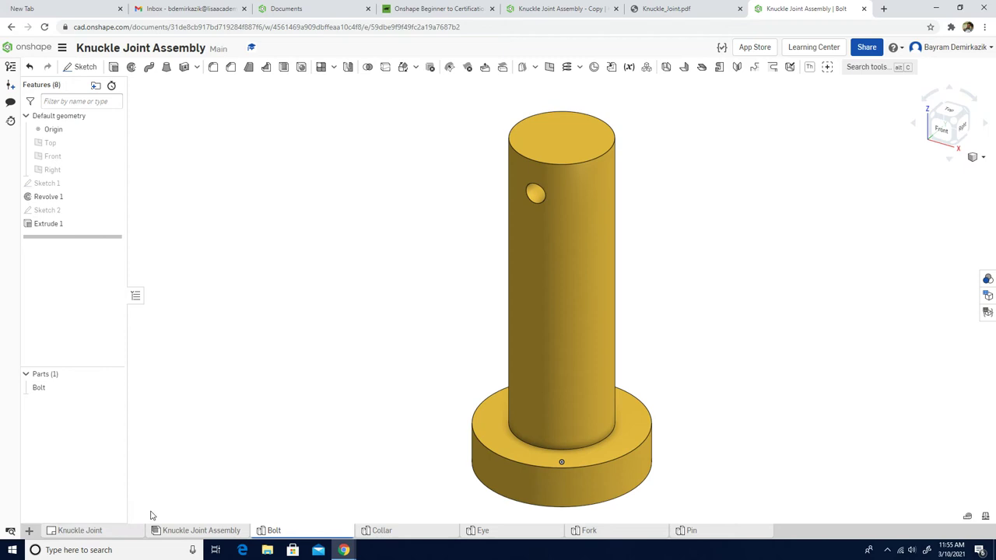
Insert a flattened bill of materials table above the title block of the Knuckle Joint drawing and update the drawing.
left_click(99, 535)
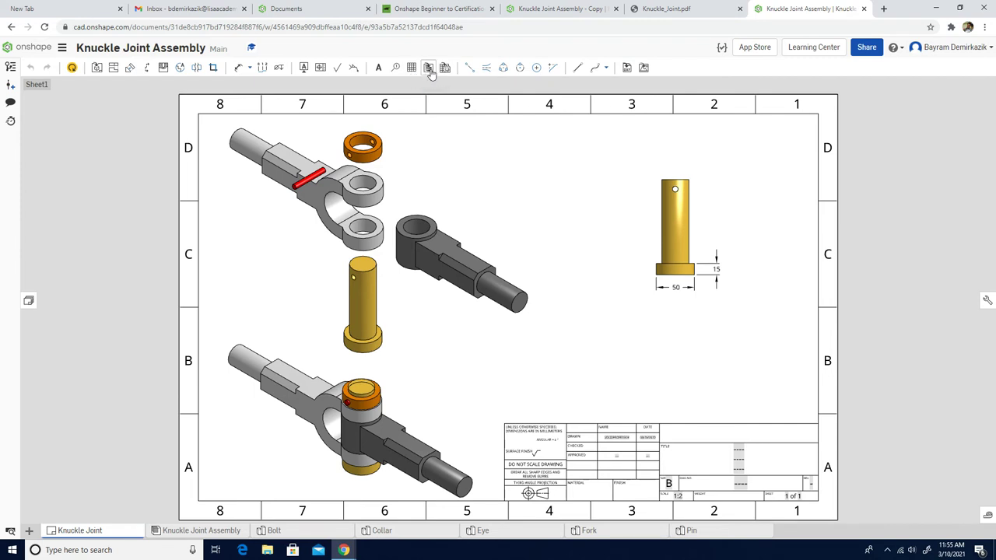
left_click(428, 68)
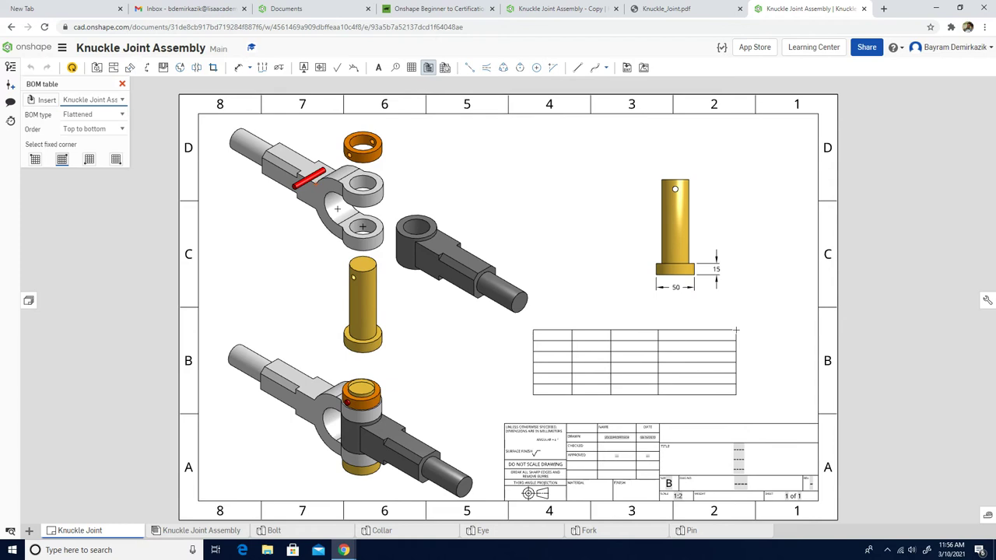
left_click(735, 328)
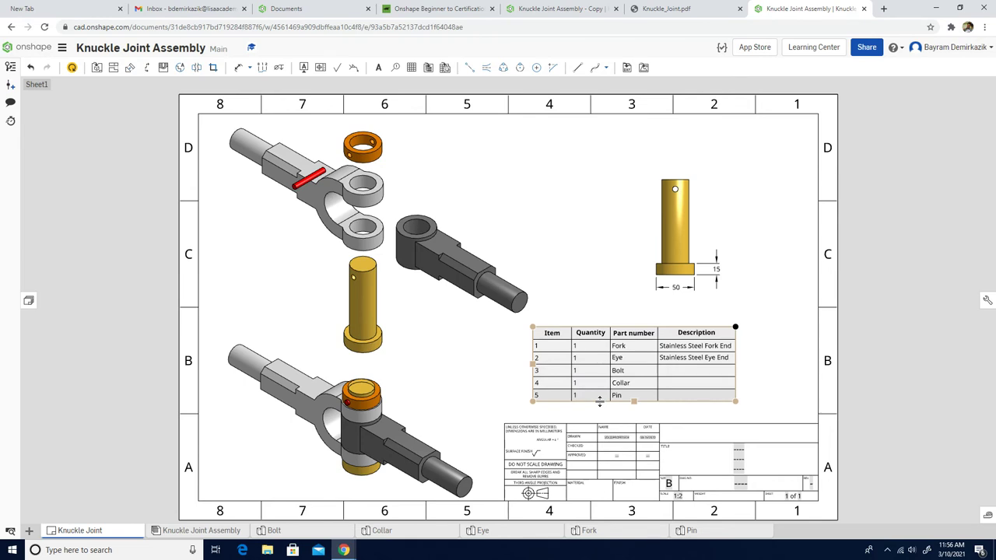
left_click(96, 128)
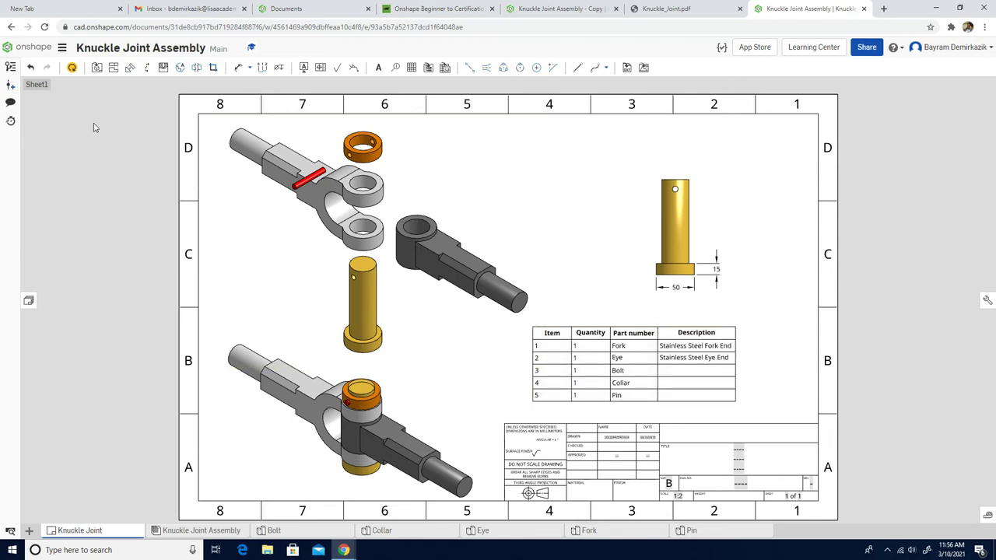
left_click(72, 69)
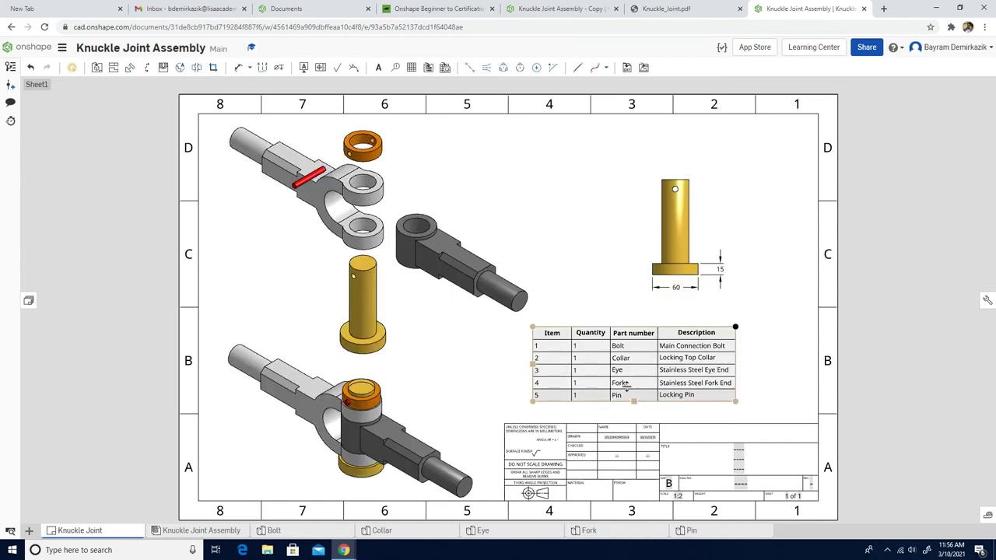
Attach a hexagon callout showing the table item number to the exploded bolt, placing its balloon beside the bolt.
left_click(395, 70)
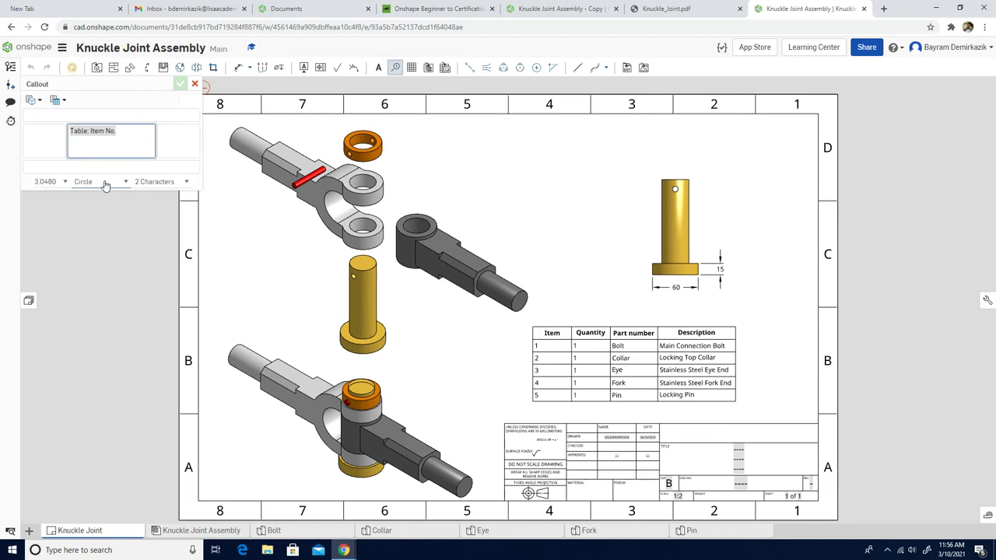
left_click(111, 182)
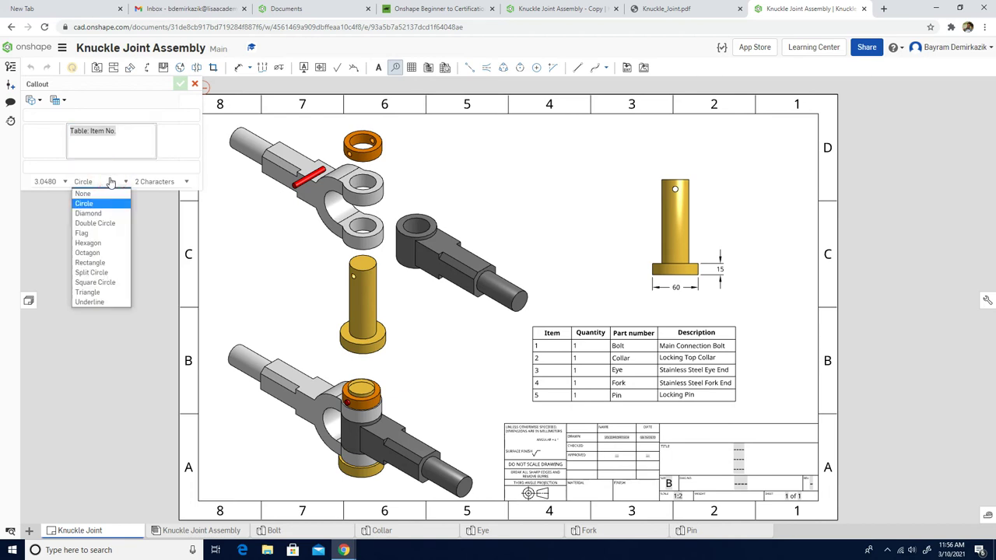
left_click(87, 243)
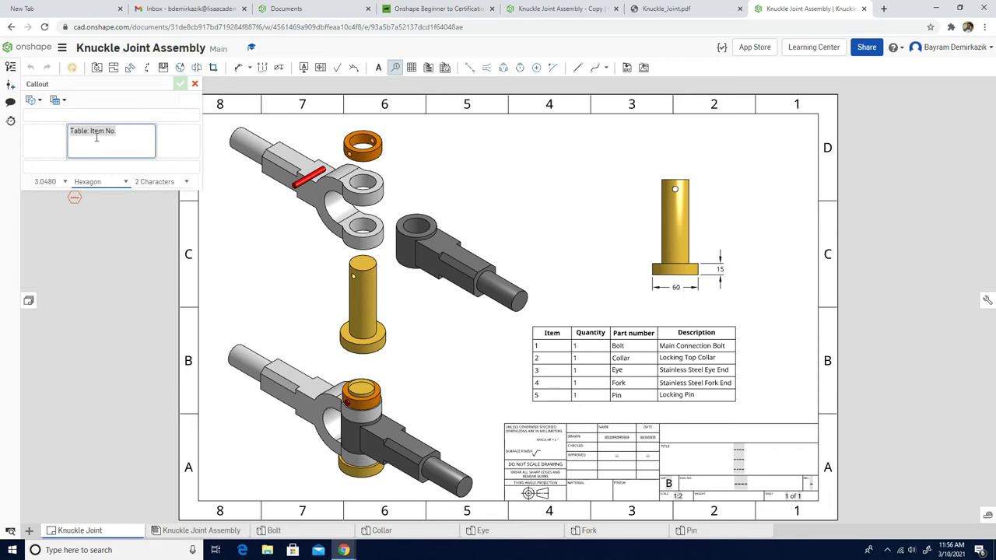
left_click(66, 101)
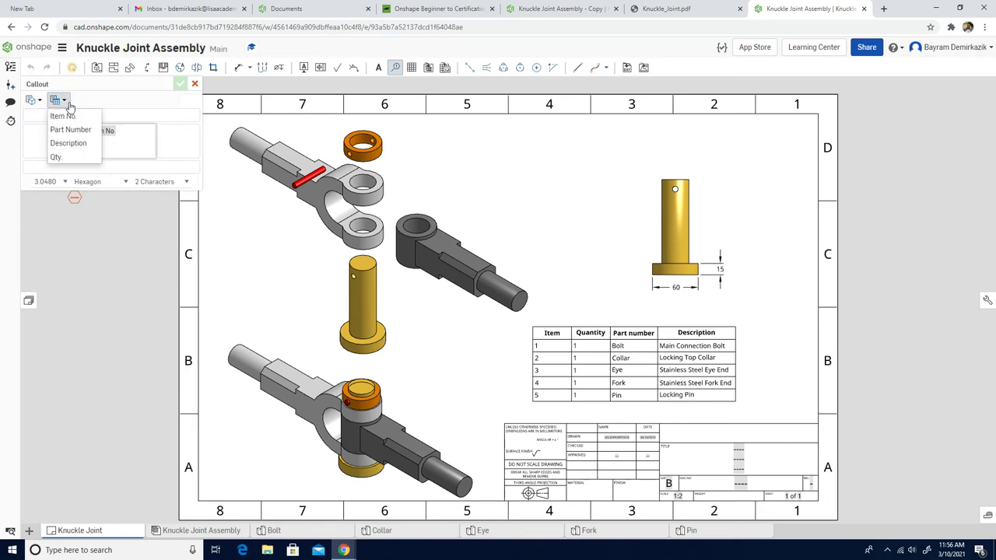
left_click(111, 104)
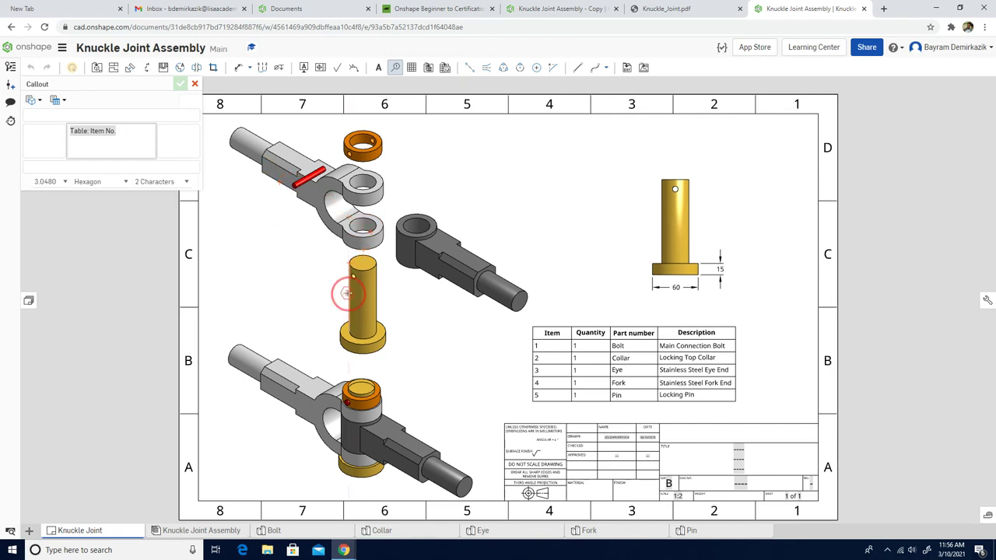
left_click(346, 291)
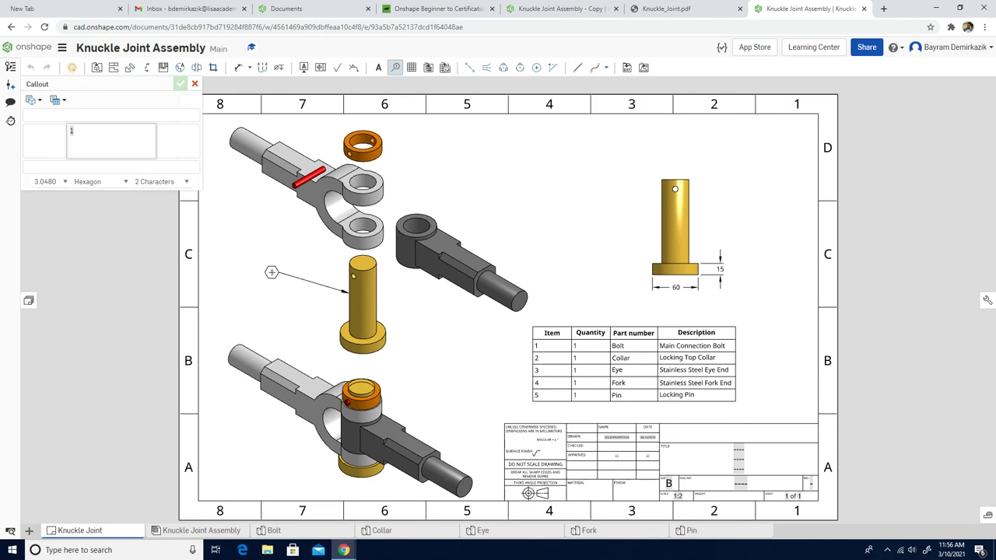
left_click(270, 272)
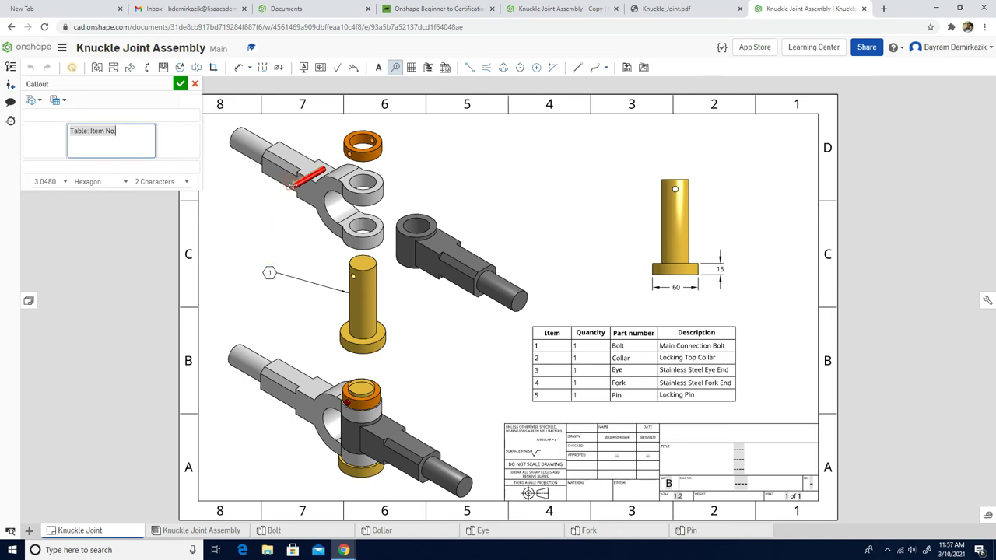
Add hexagon item number callouts to the red pin and the fork in the exploded view, aligned above the bolt's callout.
scroll(292, 186, "up", 2)
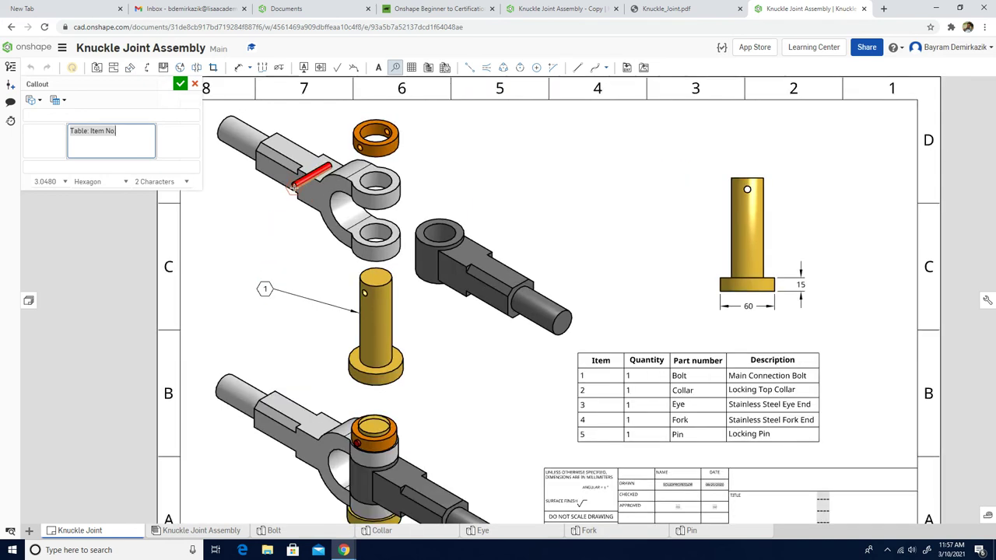
left_click(293, 186)
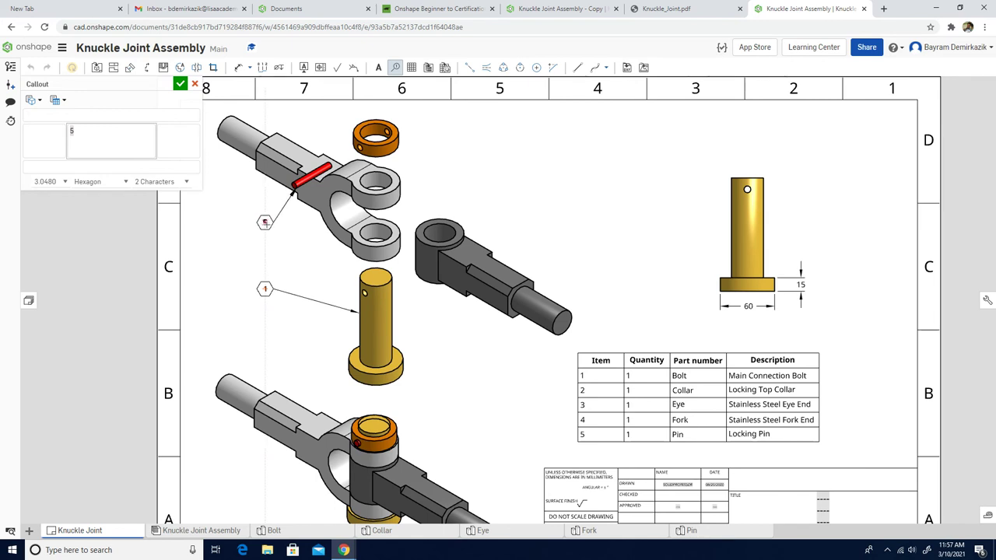
left_click(264, 228)
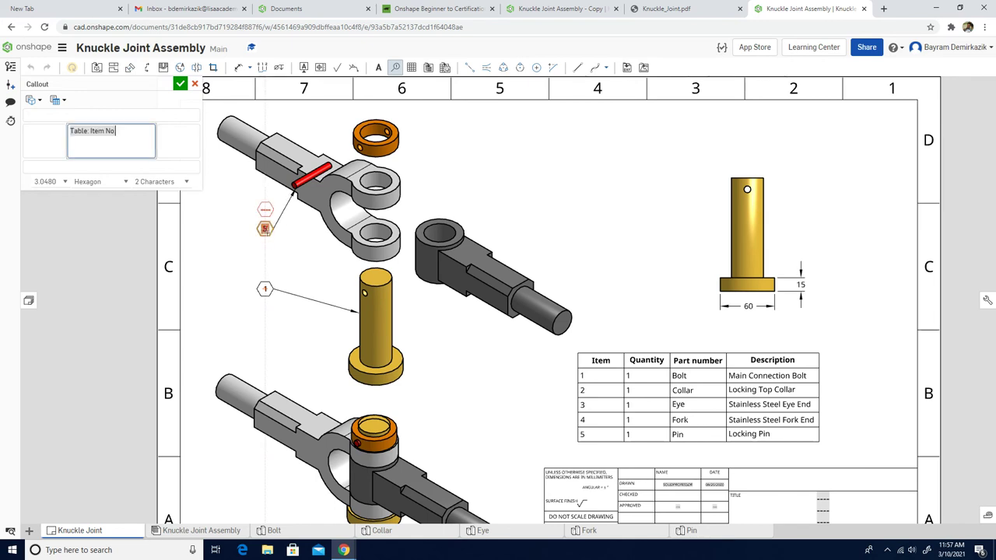
left_click(338, 240)
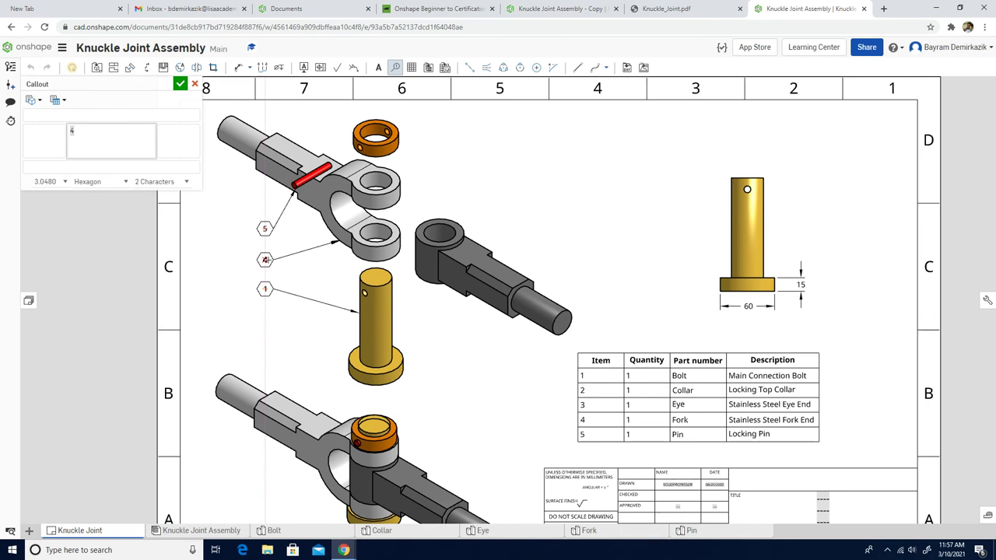
left_click(265, 259)
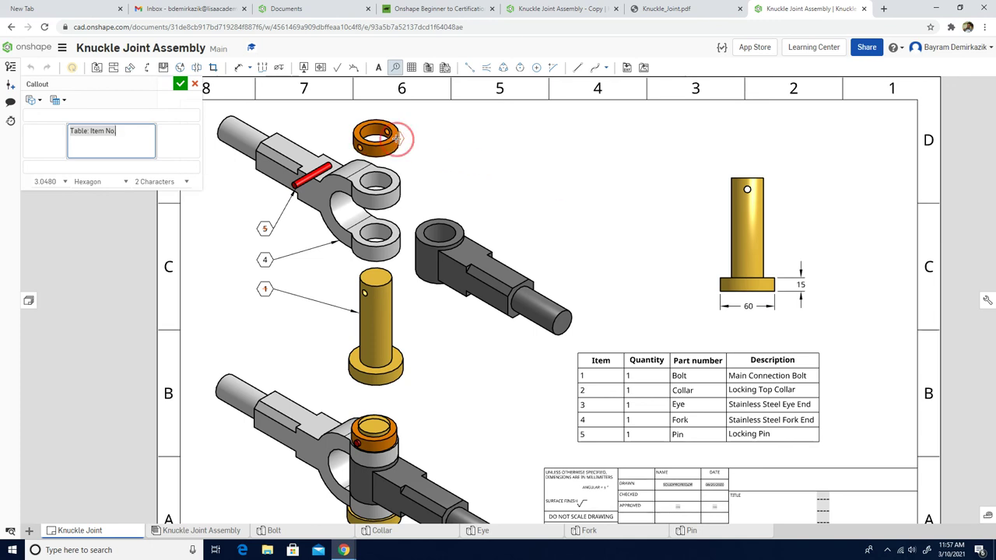
Add hexagon item number callouts to the orange collar and the dark grey eye, vertically aligned with each other, and finish the Callout command.
left_click(397, 138)
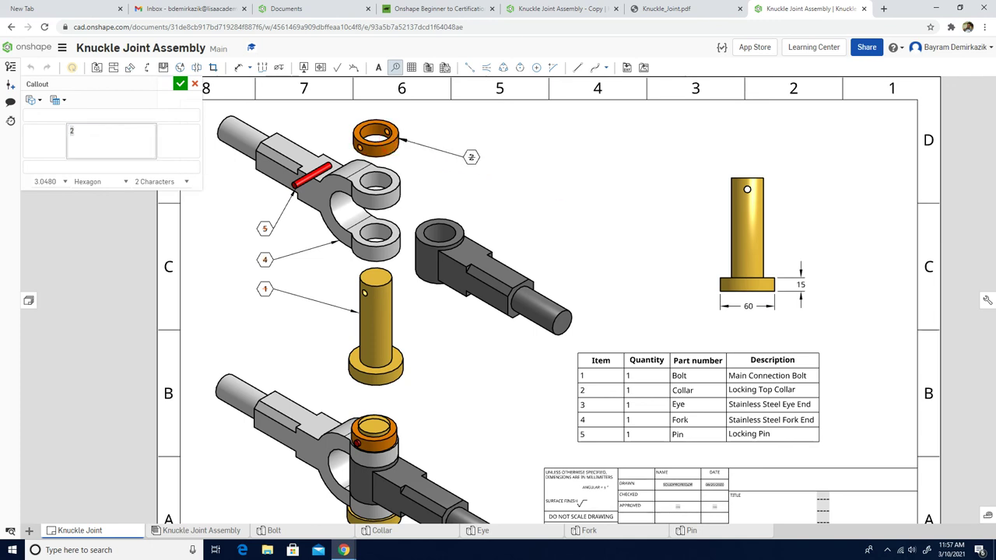
left_click(473, 157)
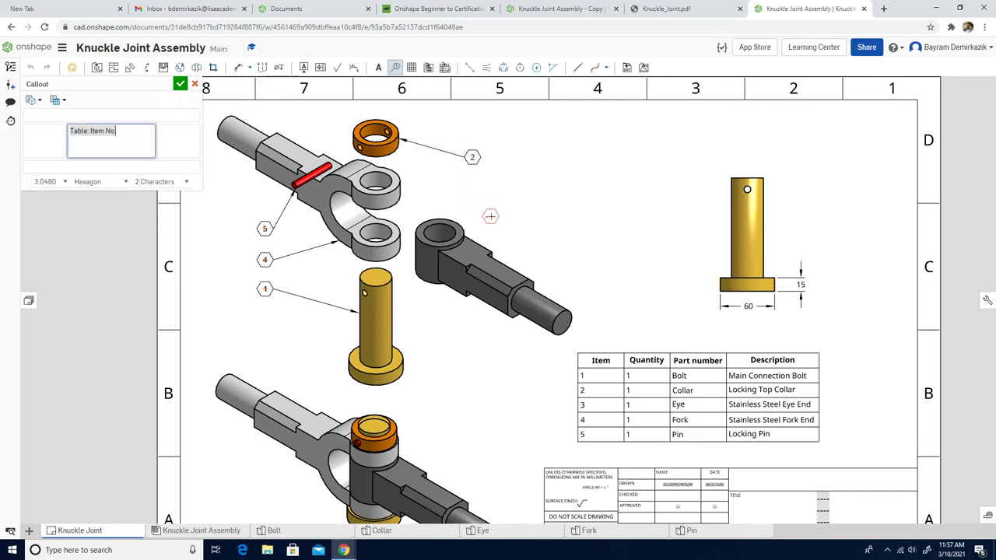
left_click(436, 227)
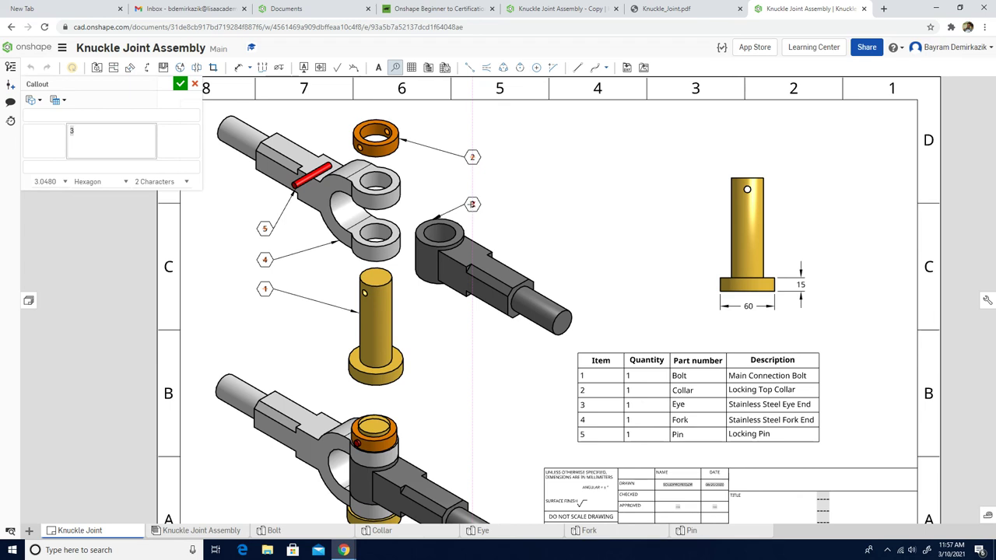
left_click(471, 204)
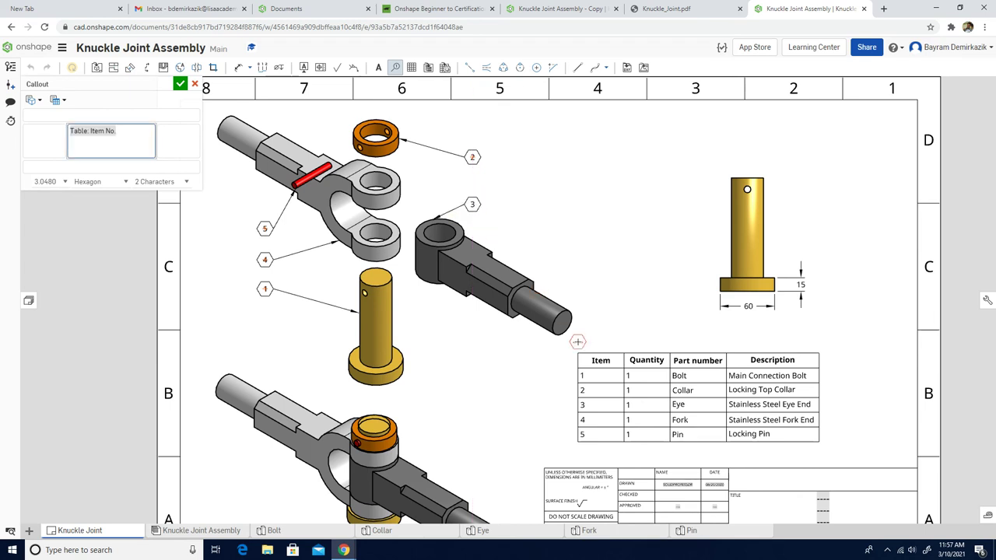
left_click(185, 86)
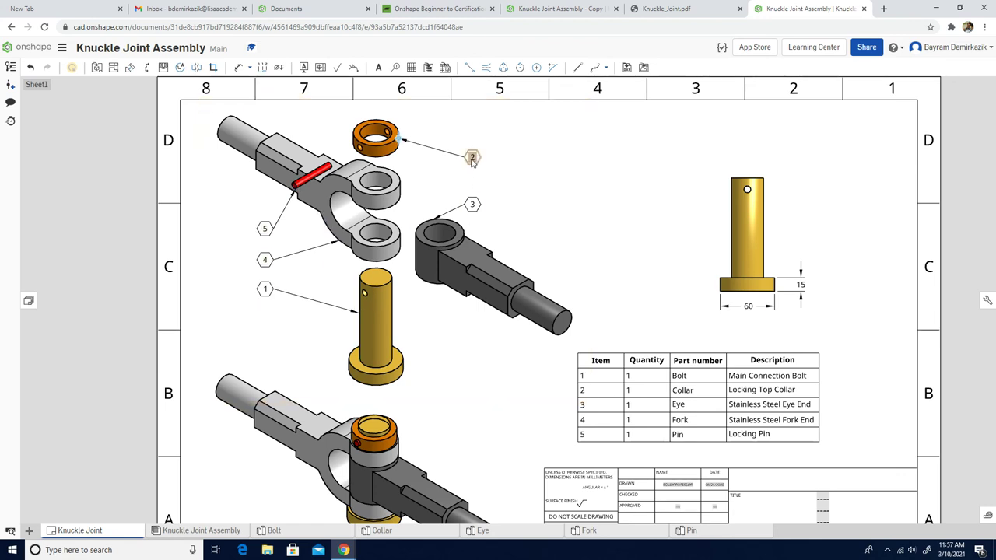
left_click(741, 378)
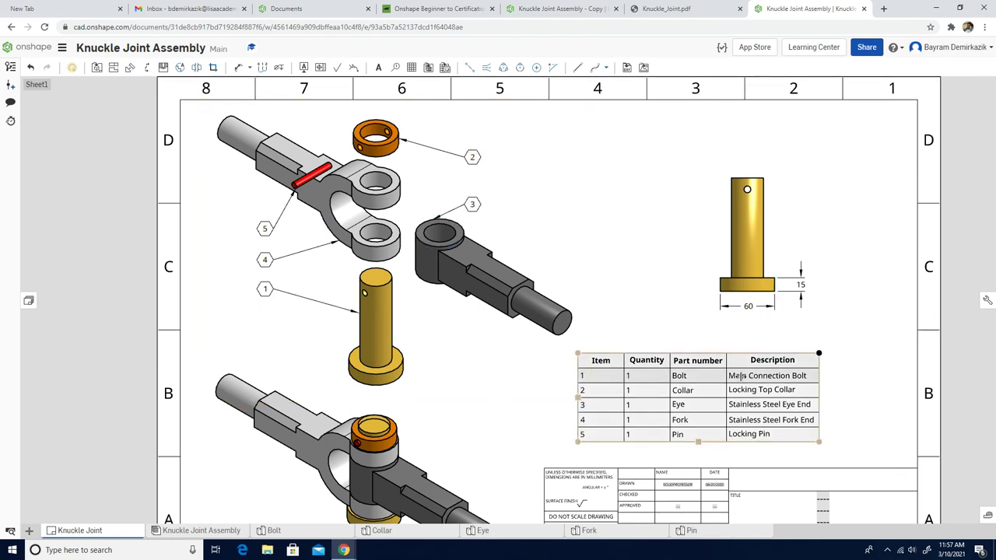
key("Escape")
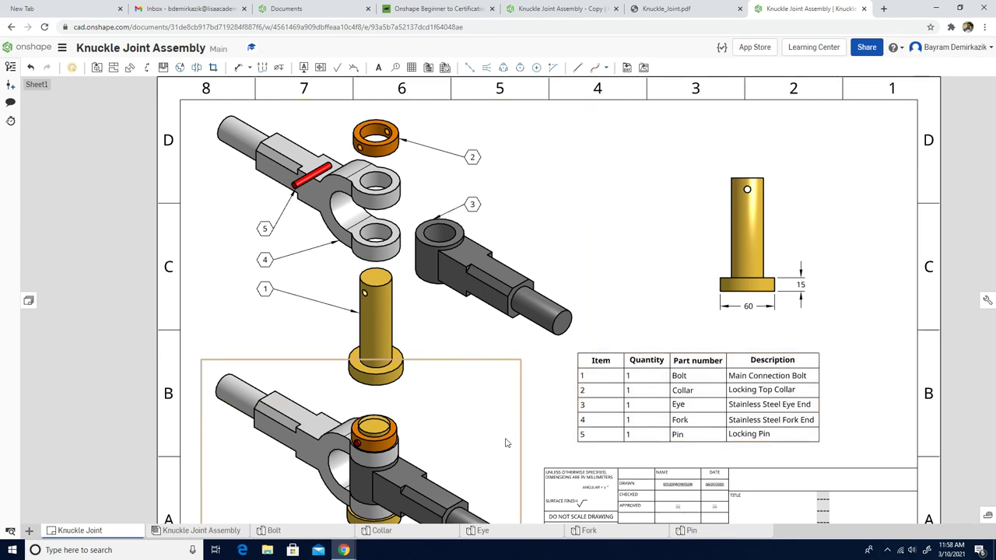
left_click(577, 417)
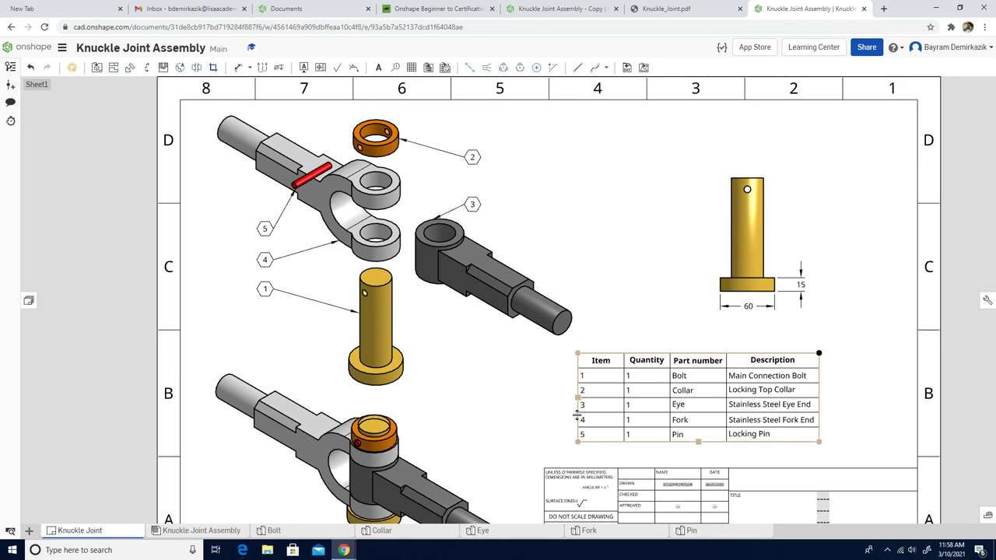